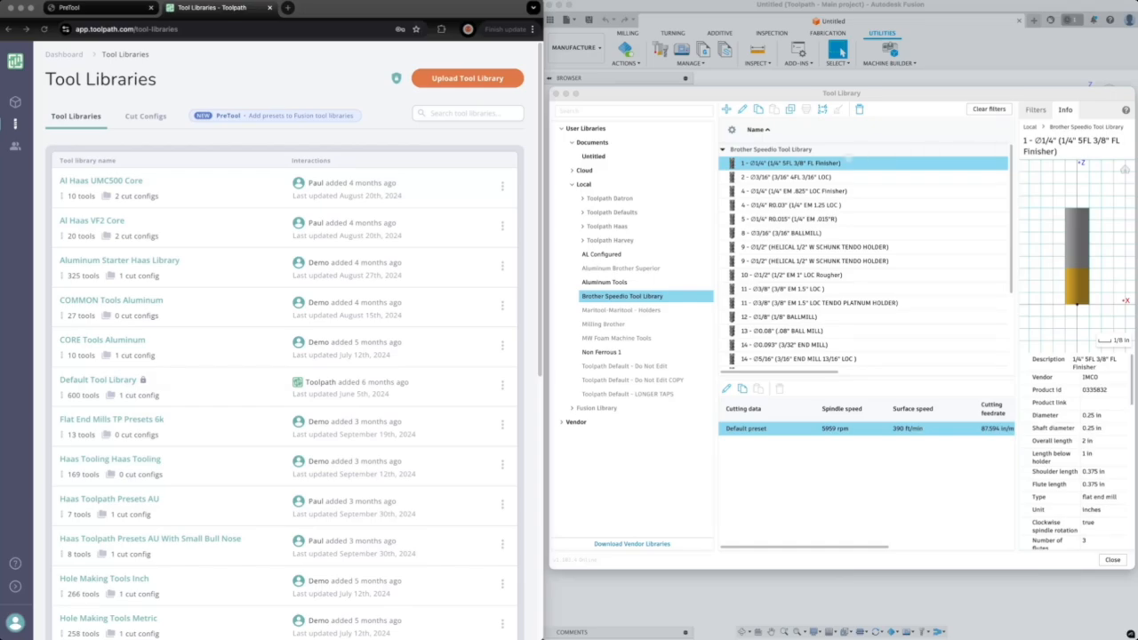
Step: Open the 1/4" 5FL 3/8" FL Finisher from the Brother Speedio Tool Library, examine its default preset's cutting data fields, and leave without changes
{"action": "double_click", "coordinate": [809, 162]}
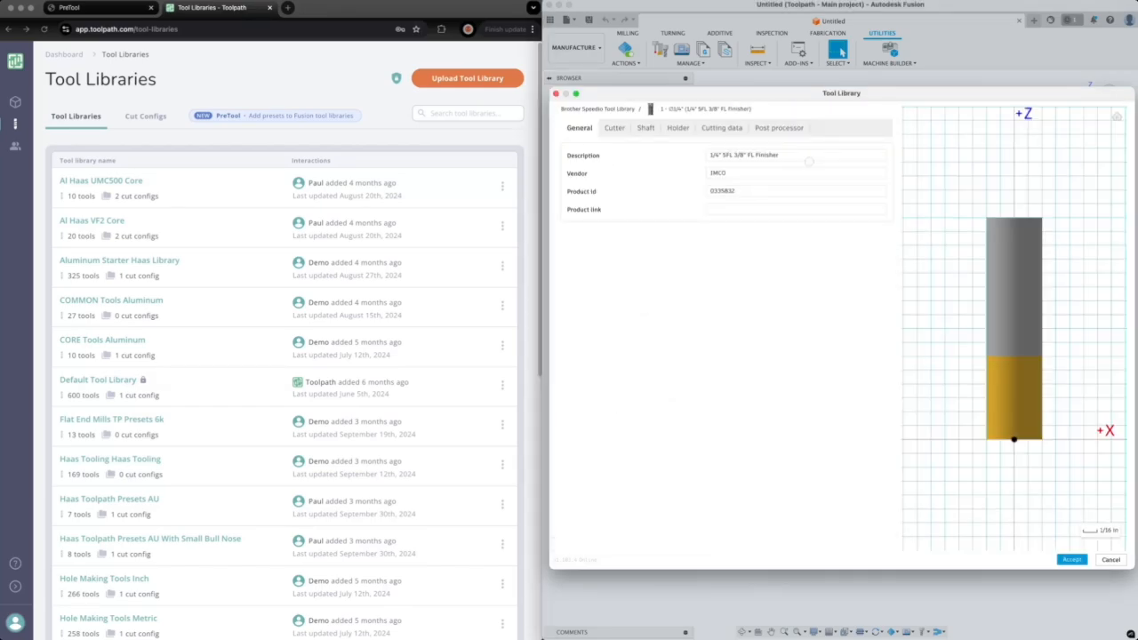
{"action": "left_click", "coordinate": [721, 127]}
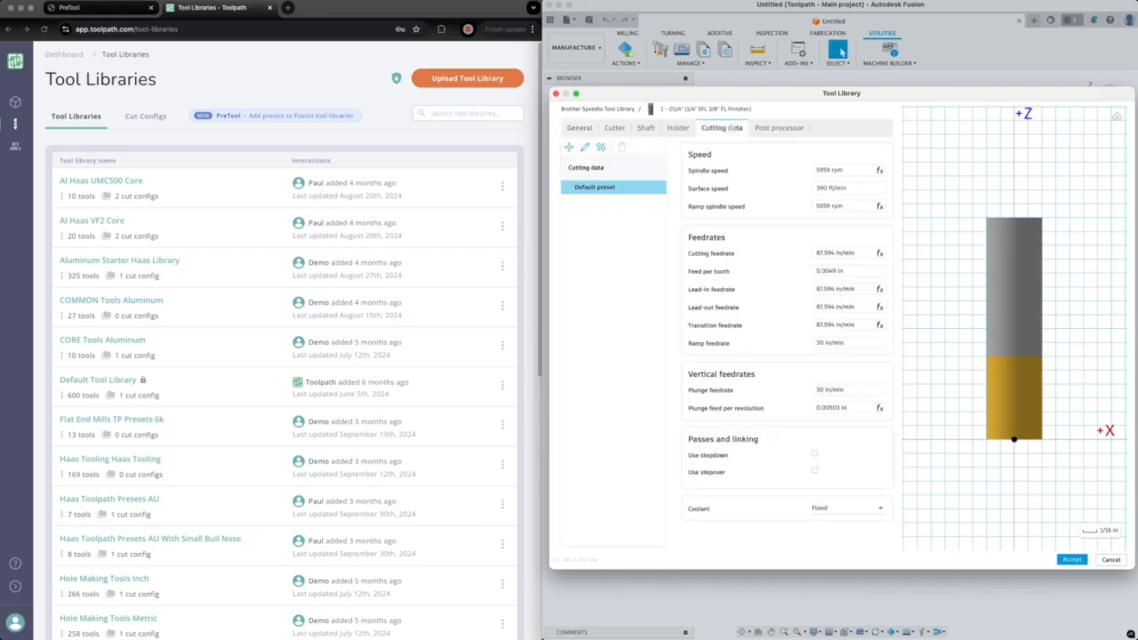
{"action": "left_click", "coordinate": [855, 169]}
{"action": "key", "text": "Tab"}
{"action": "key", "text": "Tab"}
{"action": "key", "text": "Tab"}
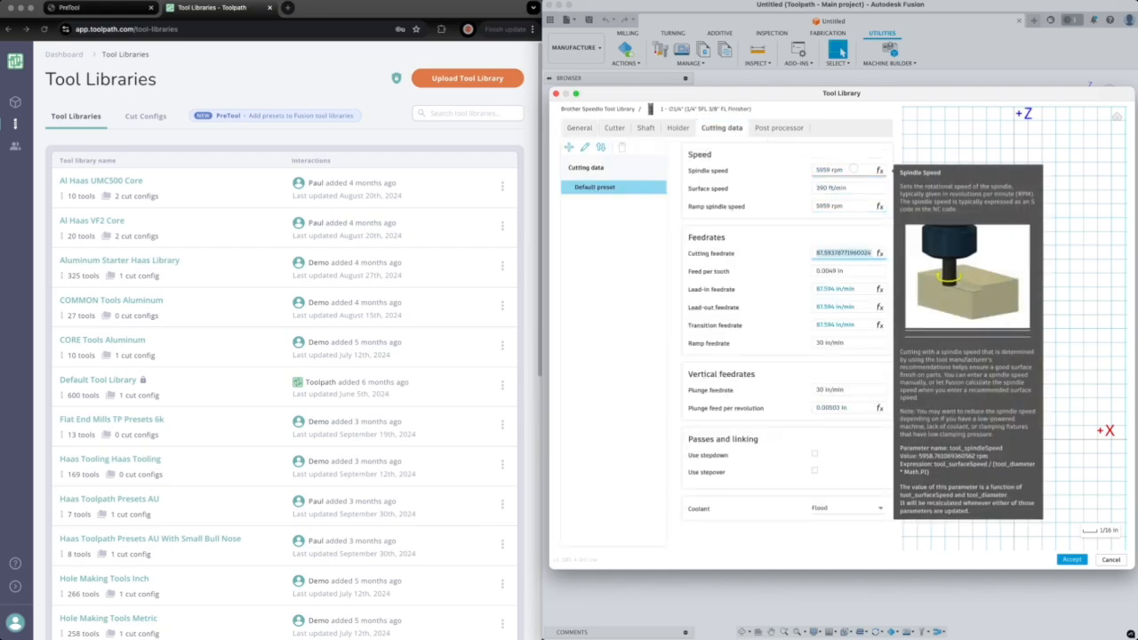
{"action": "key", "text": "Tab"}
{"action": "key", "text": "Tab"}
{"action": "key", "text": "Tab"}
{"action": "key", "text": "Tab"}
{"action": "key", "text": "Tab"}
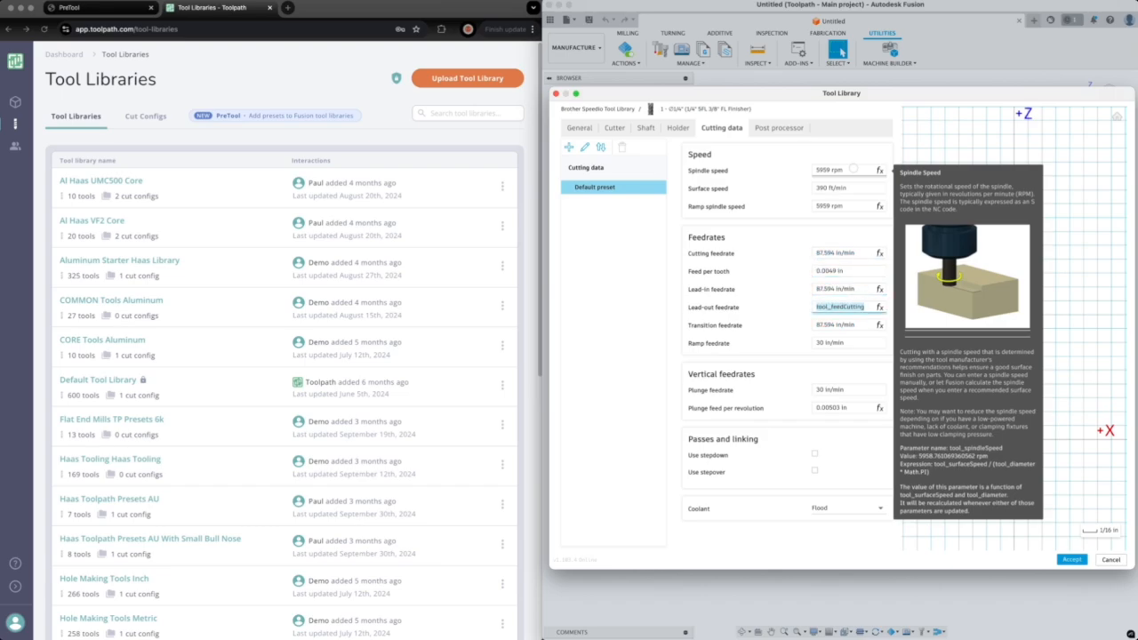
{"action": "left_click", "coordinate": [778, 242]}
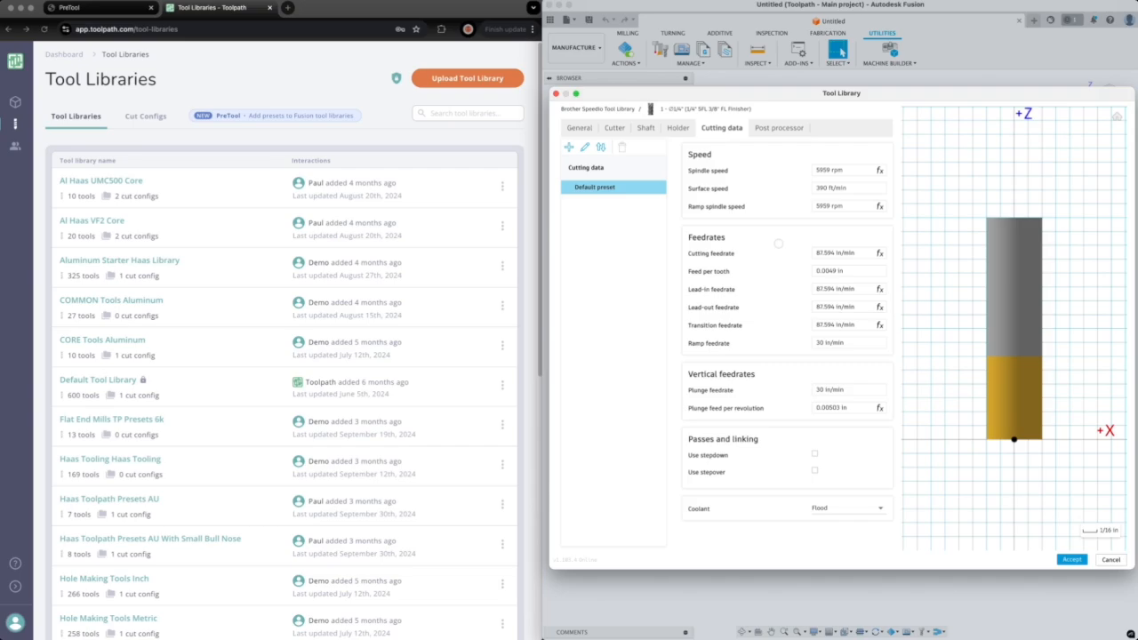
{"action": "left_click", "coordinate": [1111, 560]}
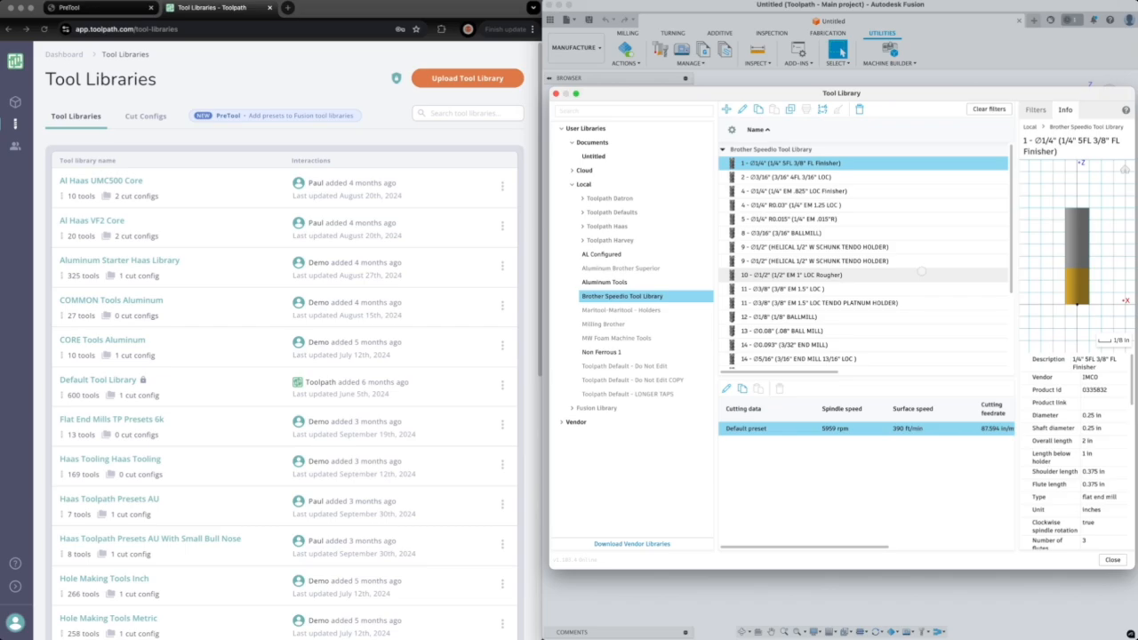
Step: Switch to PreTool in the browser, examine the material options for generating feeds and speeds, and close the dialog
{"action": "left_click", "coordinate": [311, 82]}
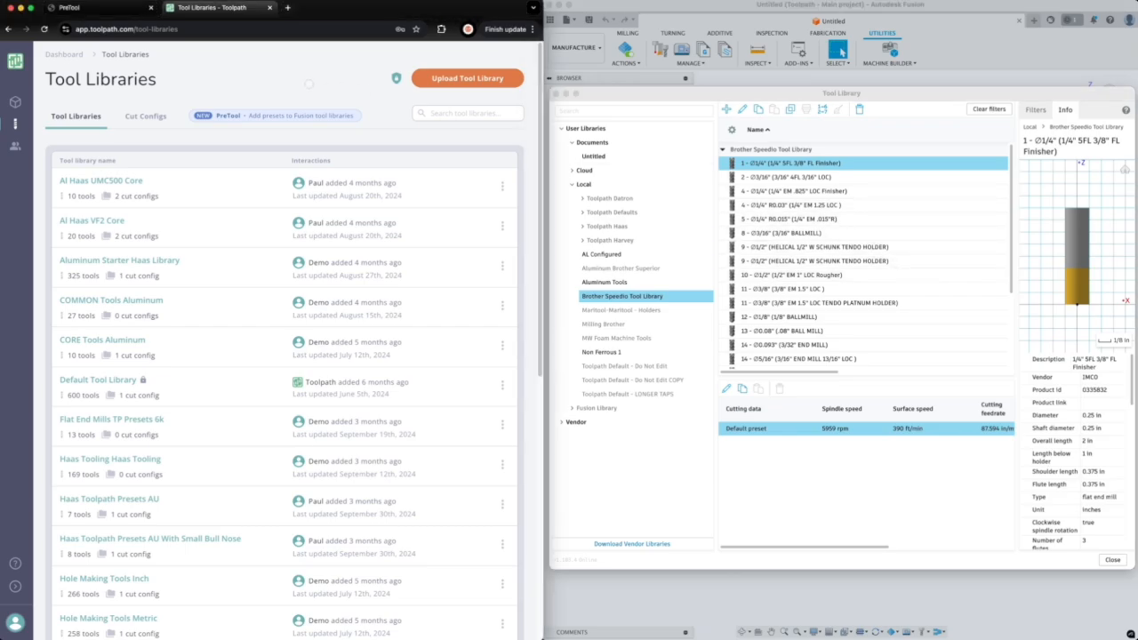
{"action": "left_click", "coordinate": [113, 7]}
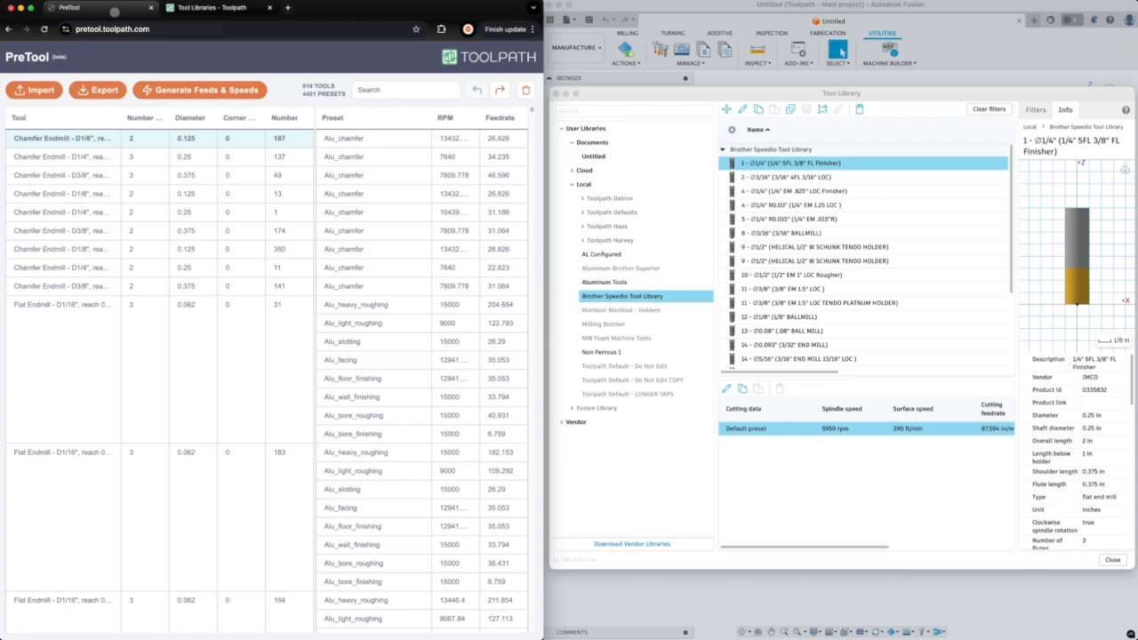
{"action": "left_click", "coordinate": [153, 89]}
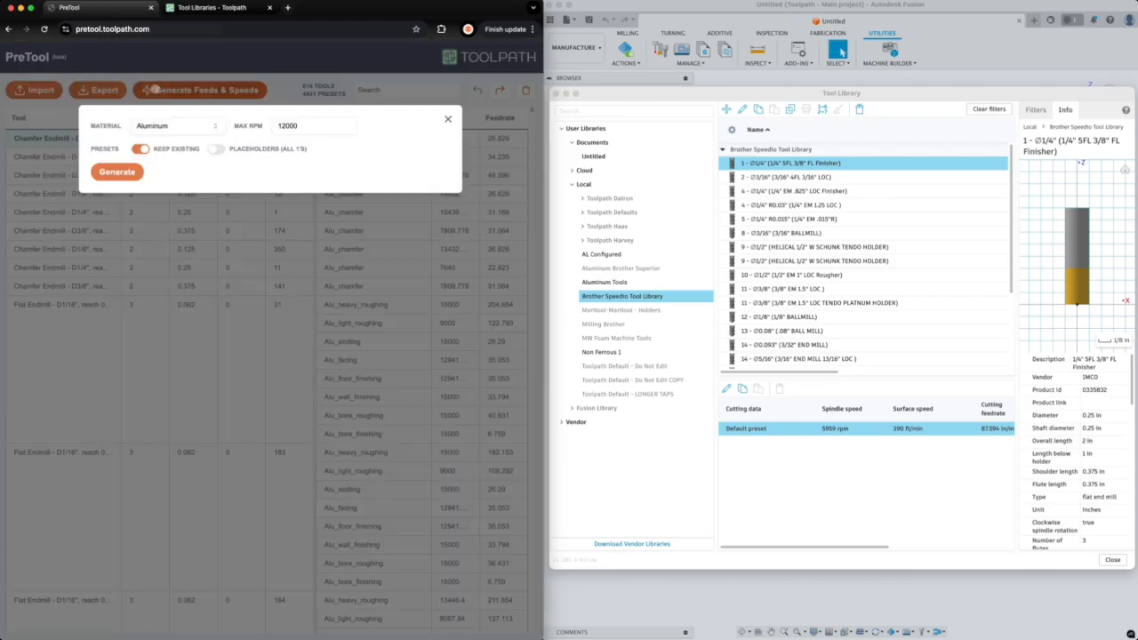
{"action": "left_click", "coordinate": [193, 125]}
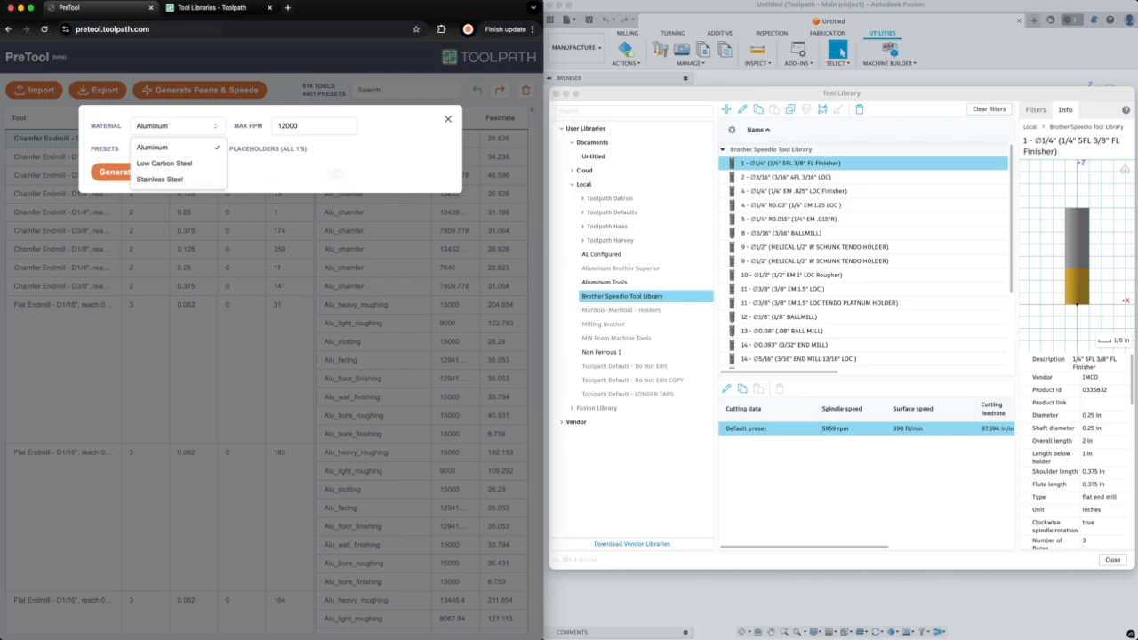
{"action": "left_click", "coordinate": [447, 121]}
{"action": "left_click", "coordinate": [447, 119]}
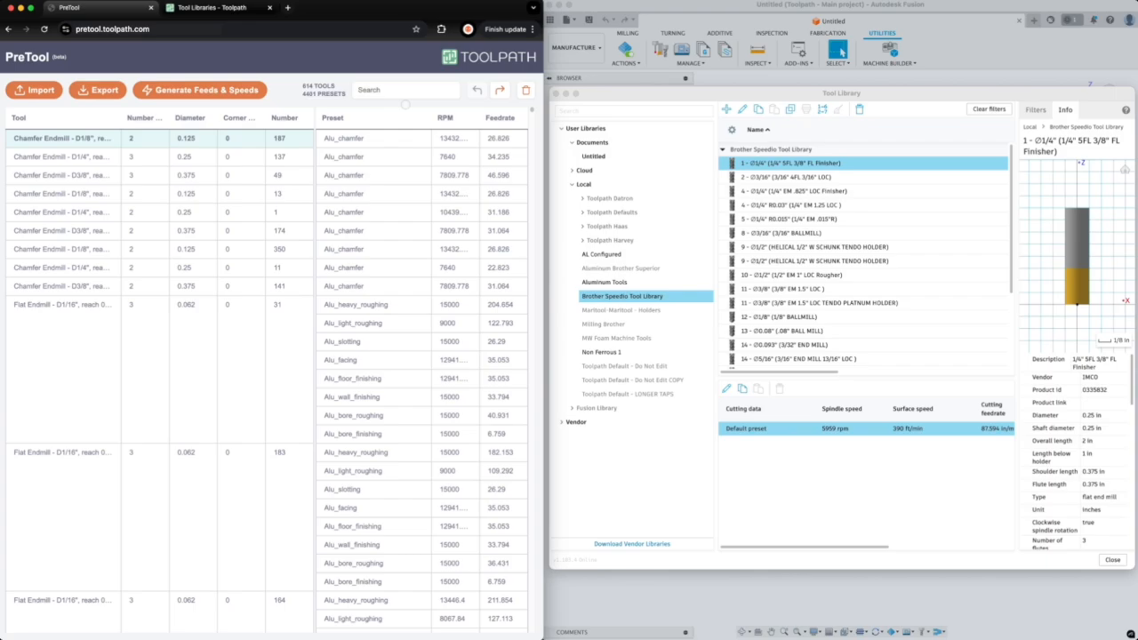
Step: Copy all tools of the Brother Speedio Tool Library in Fusion and import them into PreTool from the clipboard
{"action": "left_click", "coordinate": [796, 164]}
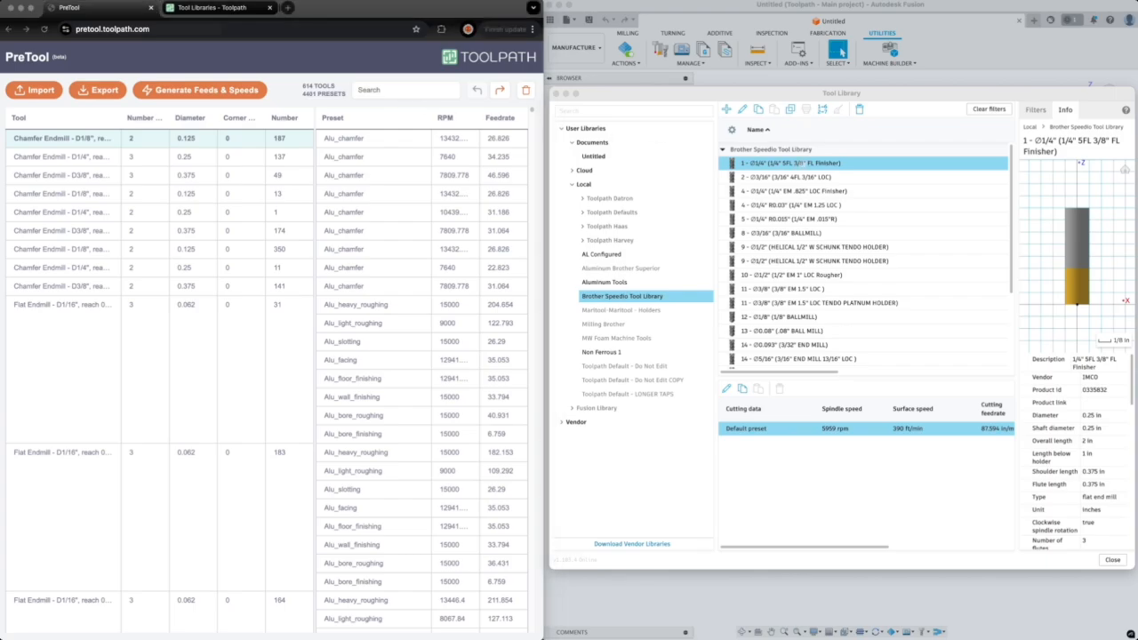
{"action": "scroll", "coordinate": [800, 266], "scroll_direction": "down", "scroll_amount": 5}
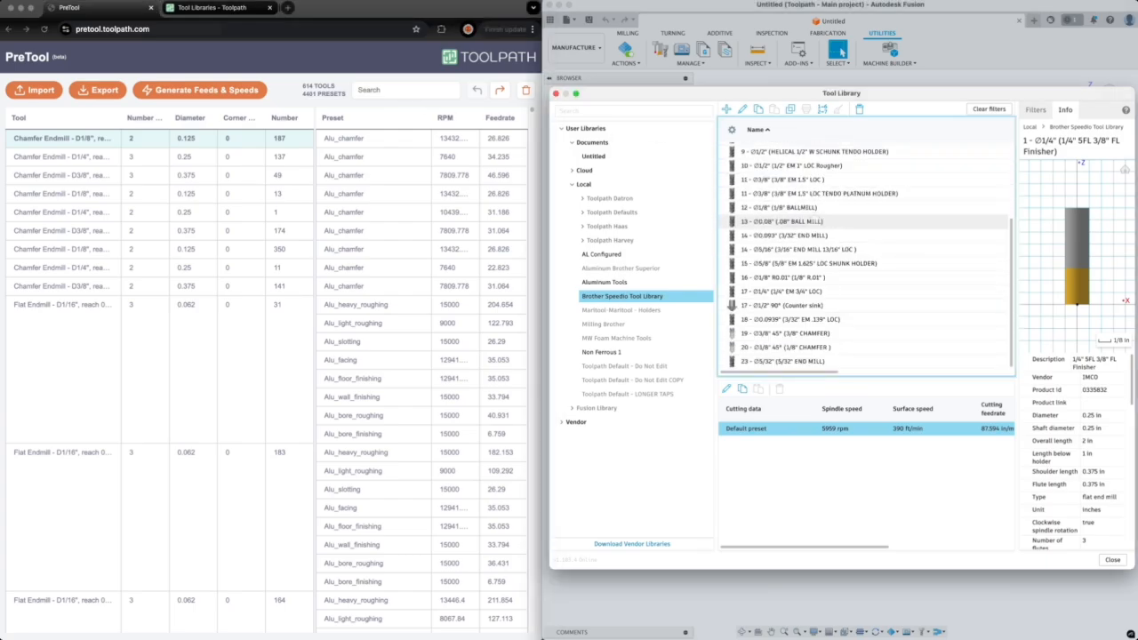
{"action": "left_click", "coordinate": [797, 362], "text": "shift"}
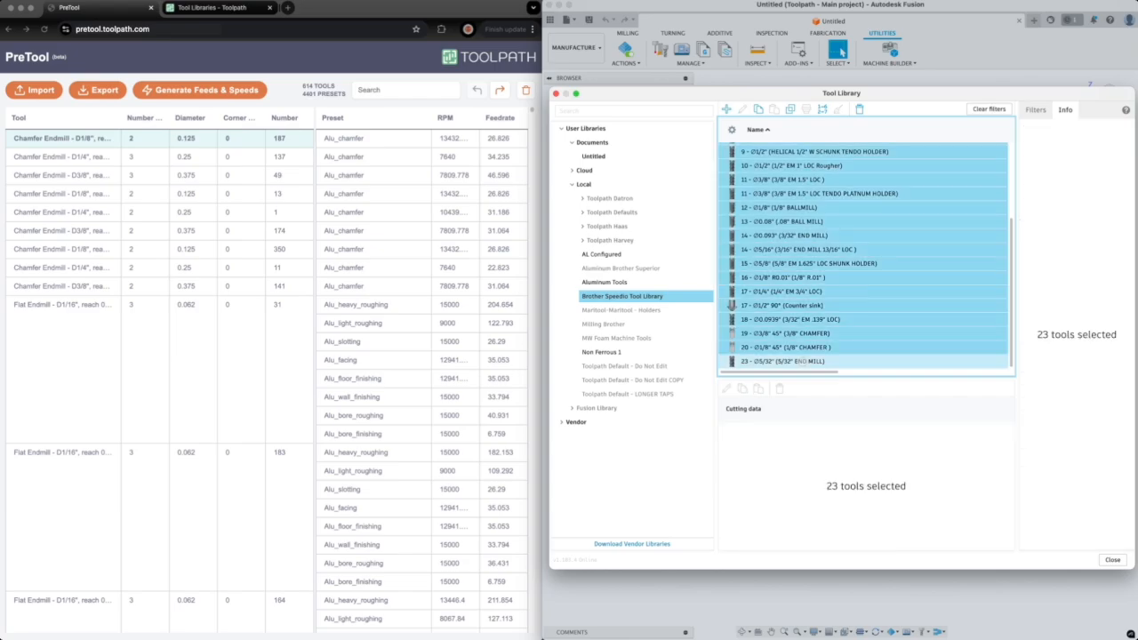
{"action": "scroll", "coordinate": [800, 356], "scroll_direction": "up", "scroll_amount": 5}
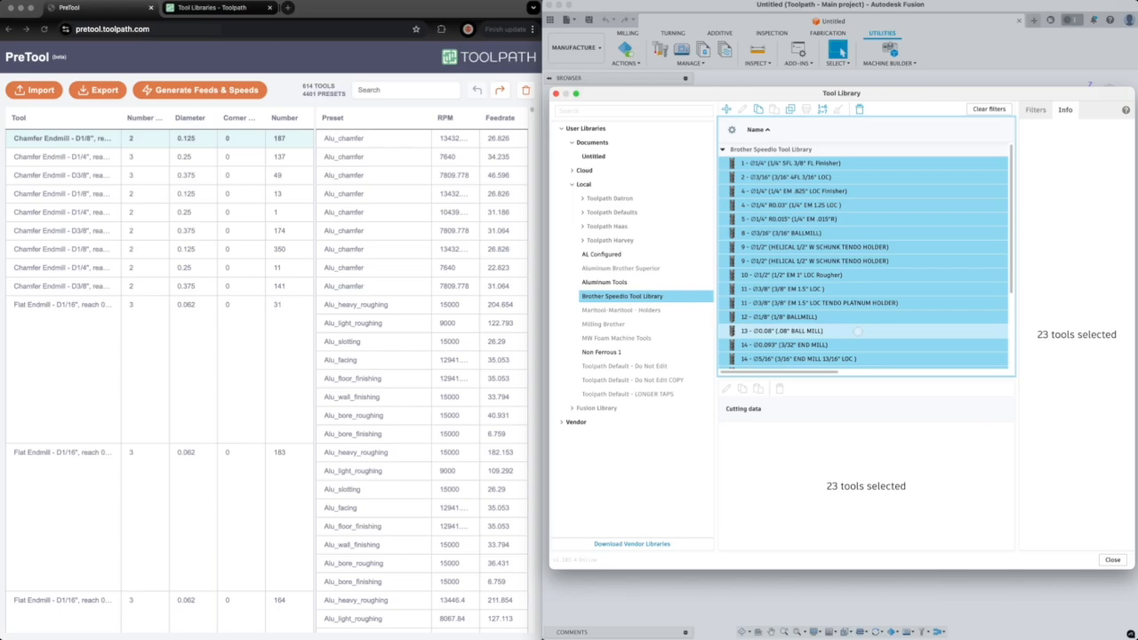
{"action": "right_click", "coordinate": [857, 331]}
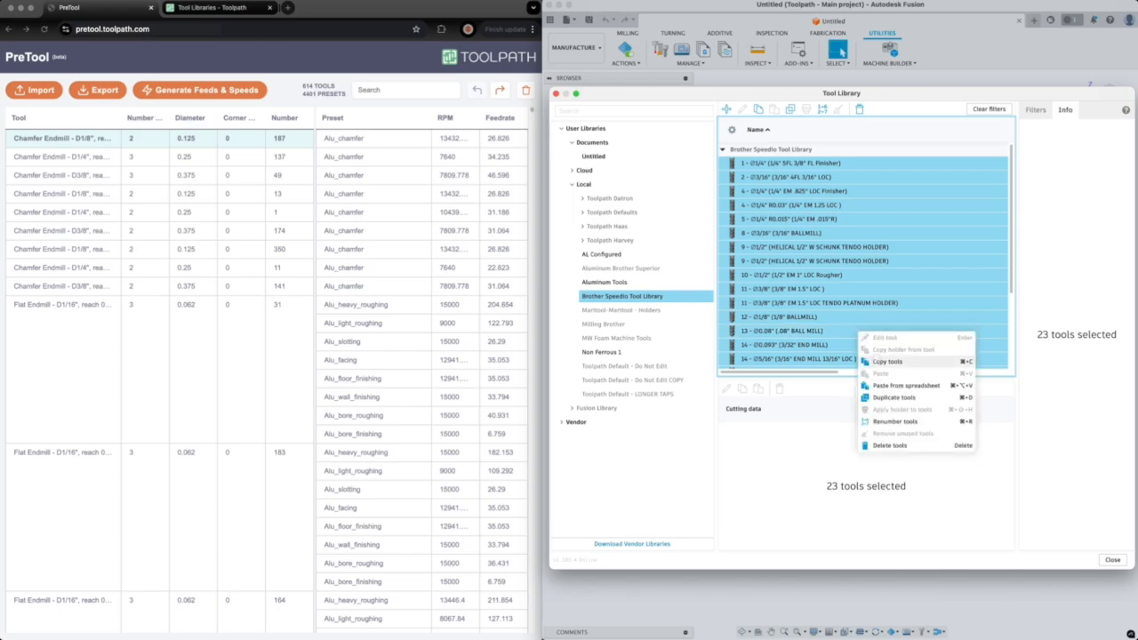
{"action": "left_click", "coordinate": [877, 358]}
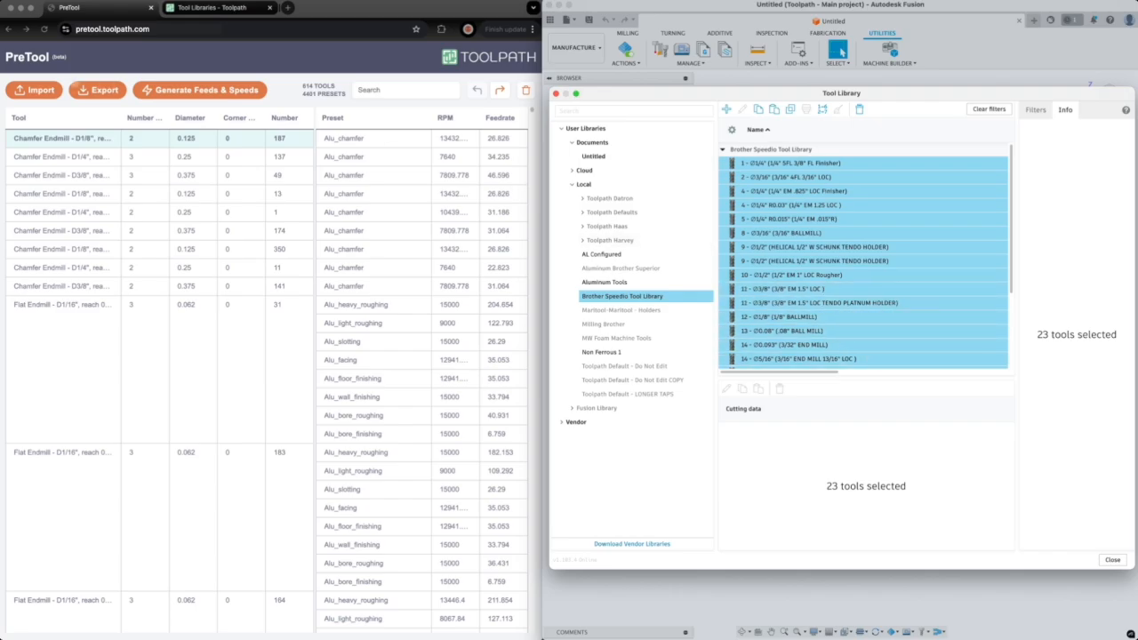
{"action": "left_click", "coordinate": [25, 90]}
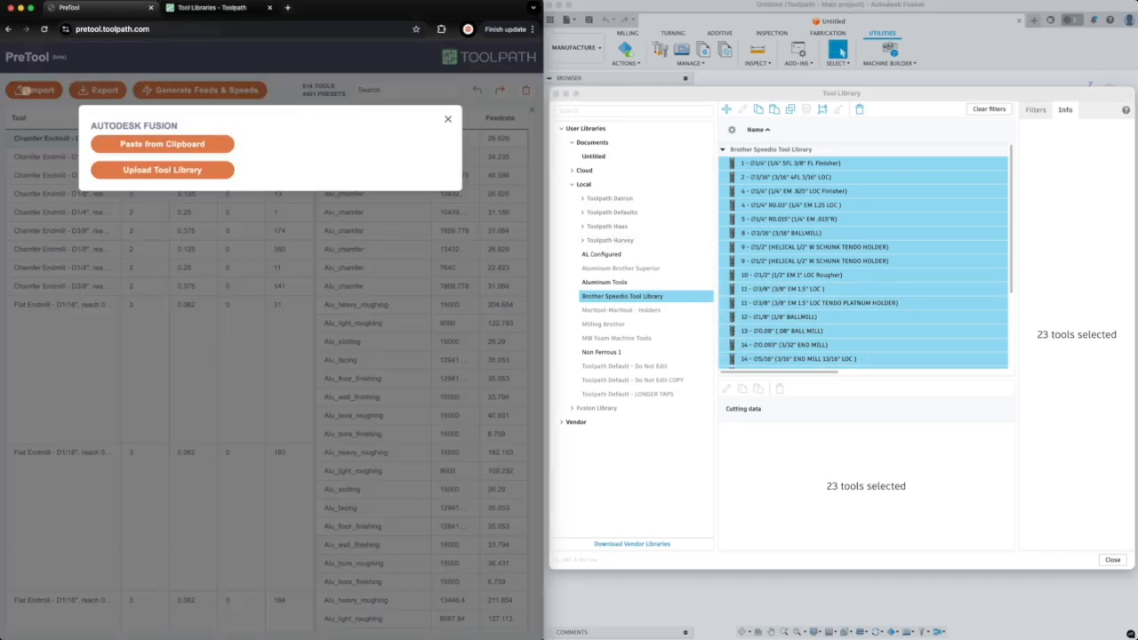
{"action": "left_click", "coordinate": [165, 143]}
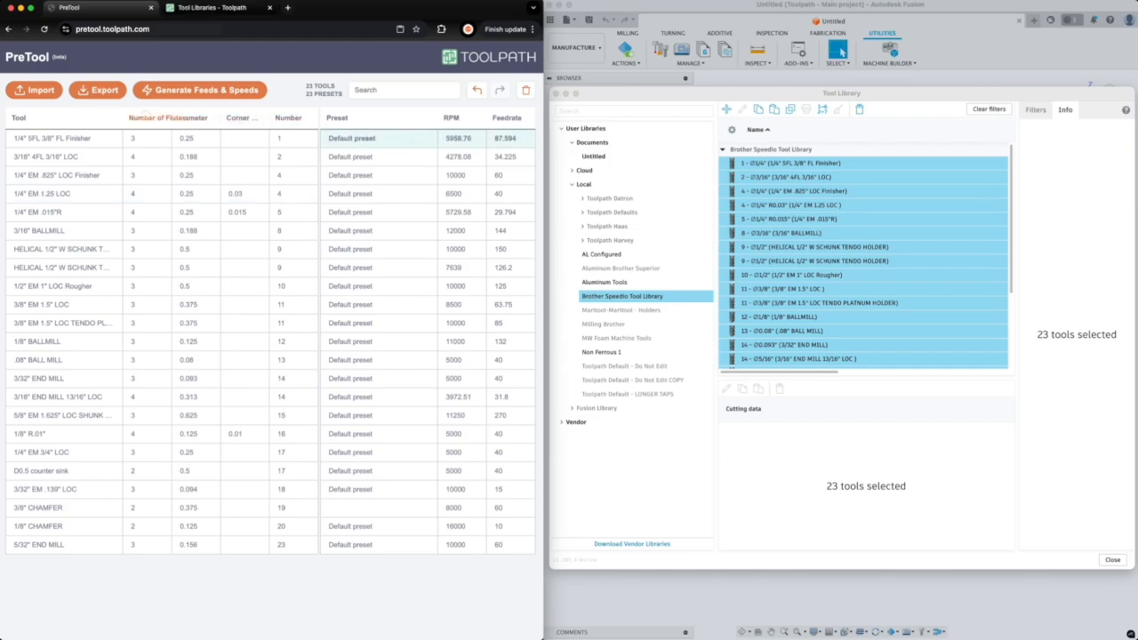
Step: Filter the tool table to tools whose number of flutes is smaller than or equal to 3
{"action": "left_click", "coordinate": [143, 116]}
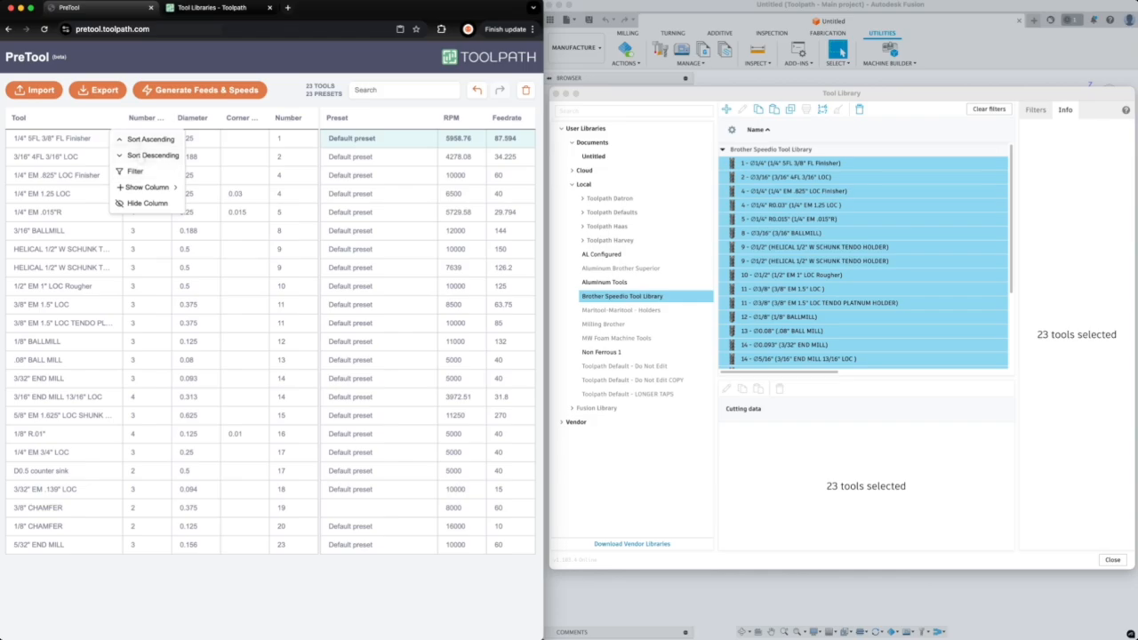
{"action": "left_click", "coordinate": [135, 171]}
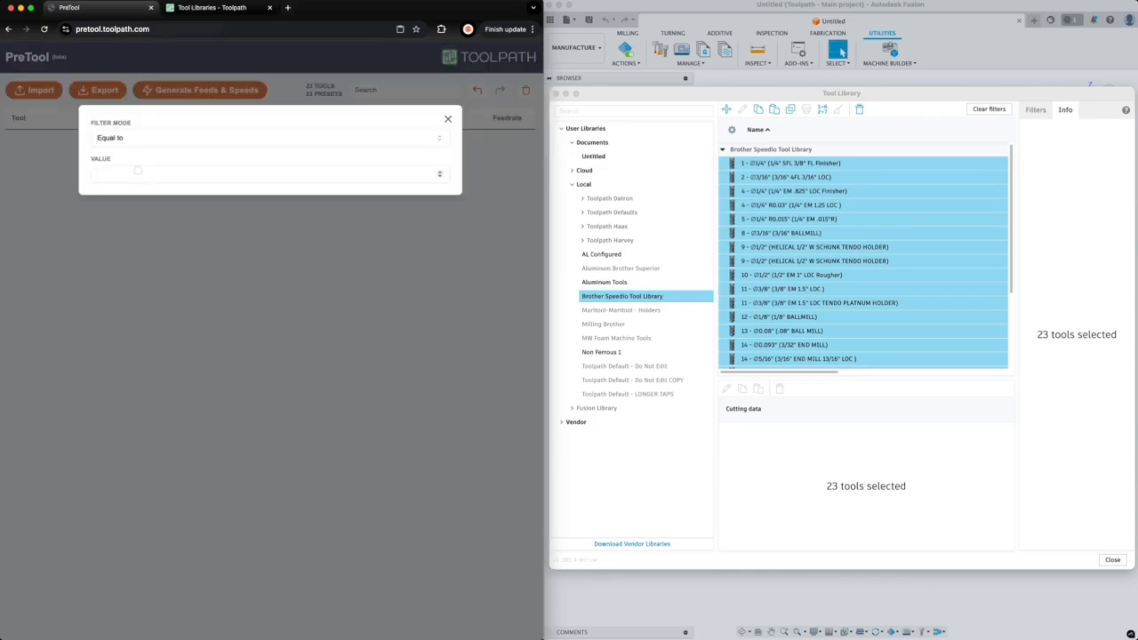
{"action": "left_click", "coordinate": [143, 138]}
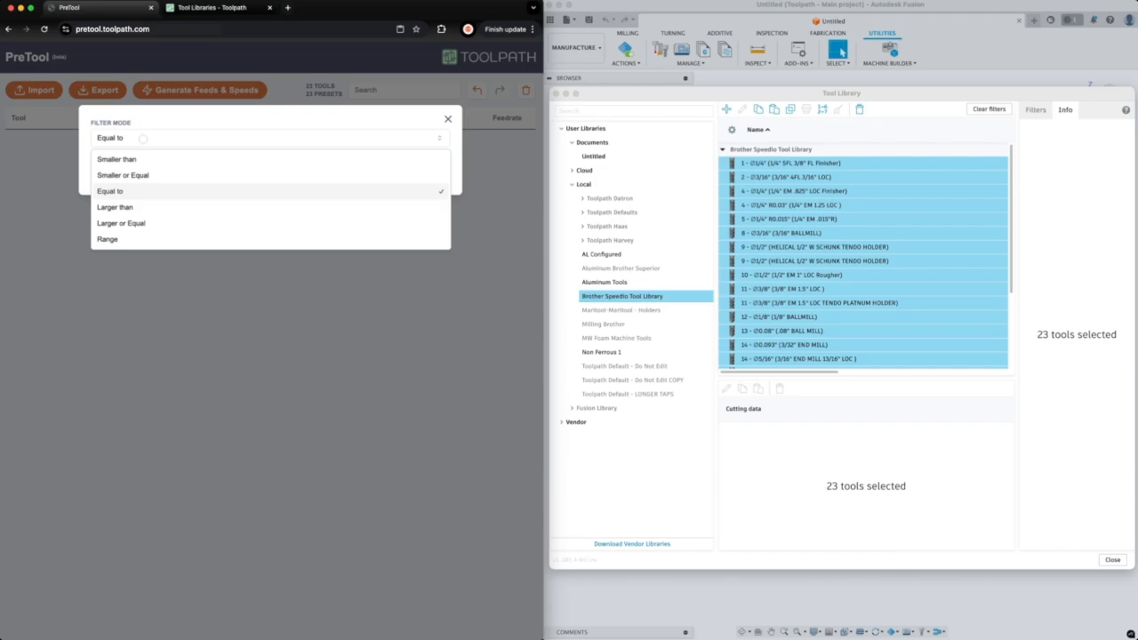
{"action": "left_click", "coordinate": [139, 175]}
{"action": "left_click", "coordinate": [139, 173]}
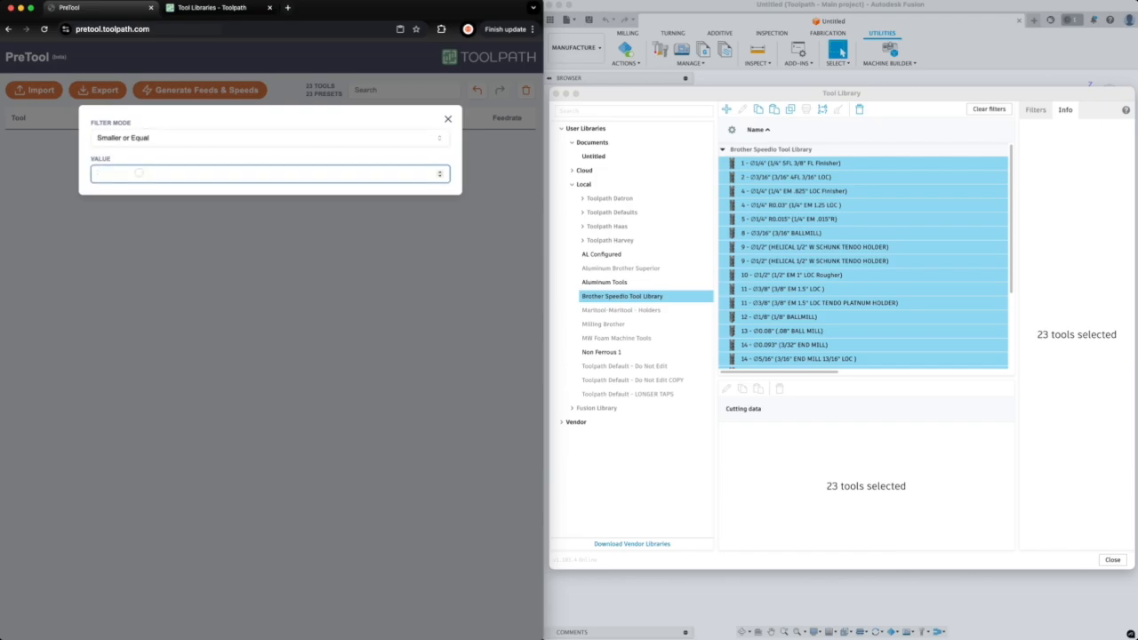
{"action": "type", "text": "3"}
{"action": "left_click", "coordinate": [250, 448]}
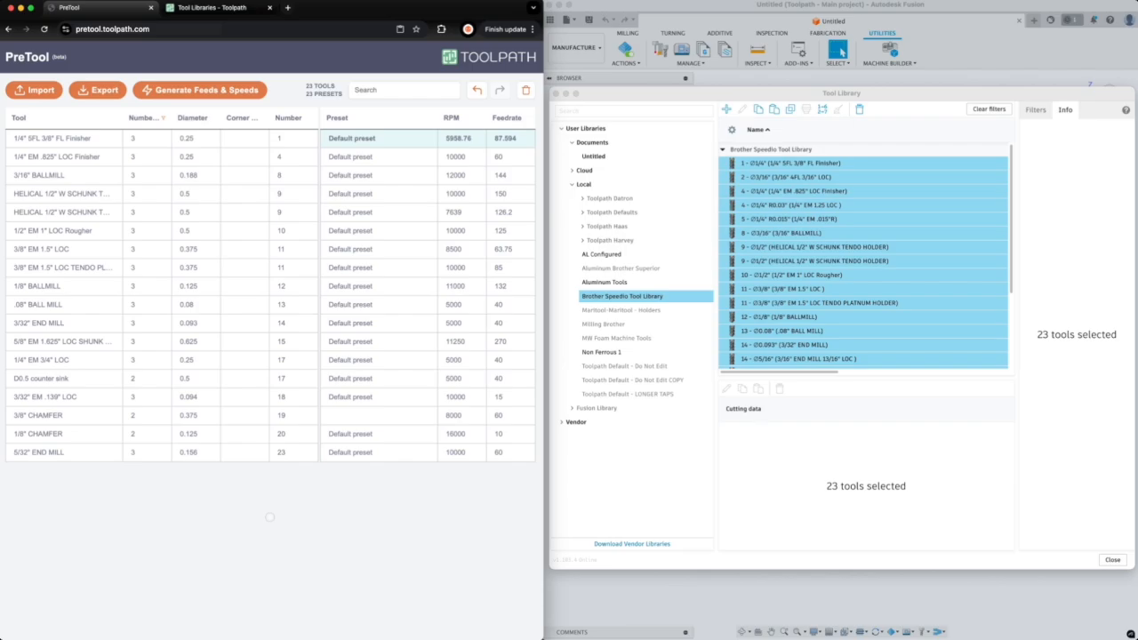
Step: Generate Aluminum feeds and speeds for the filtered tools with a max RPM of 12000, without keeping the existing presets
{"action": "left_click", "coordinate": [196, 89]}
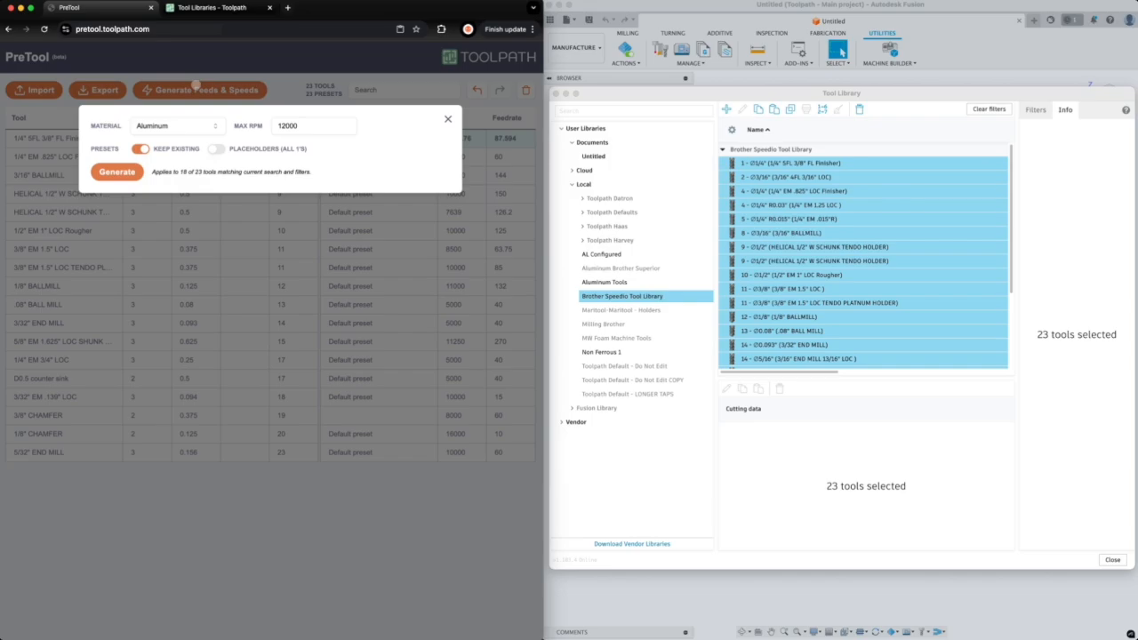
{"action": "left_click", "coordinate": [182, 125]}
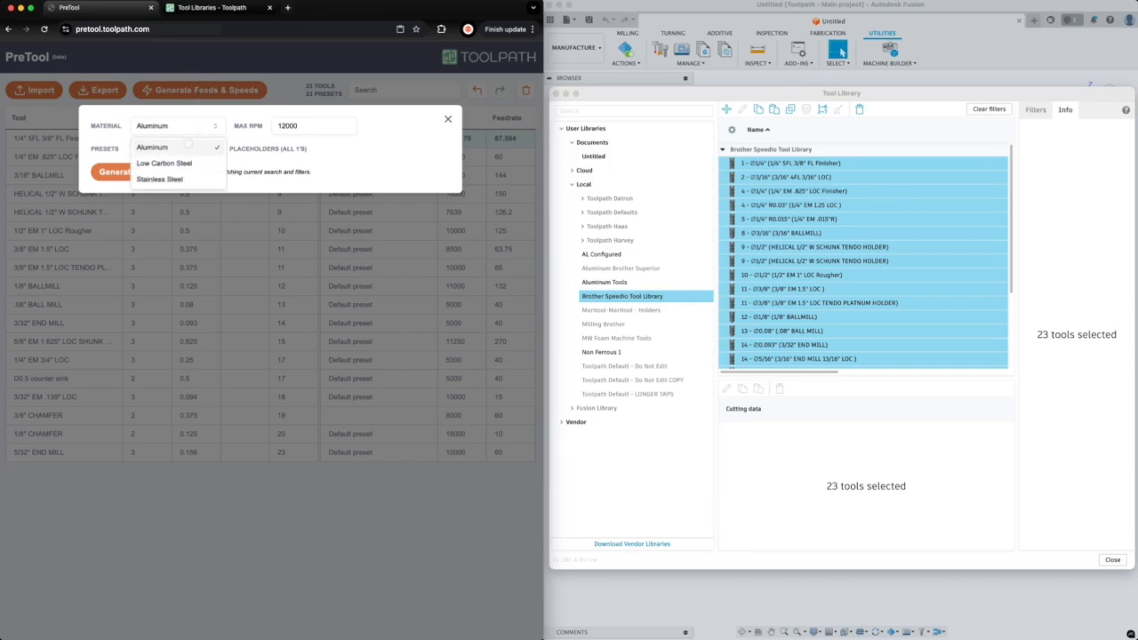
{"action": "left_click", "coordinate": [188, 146]}
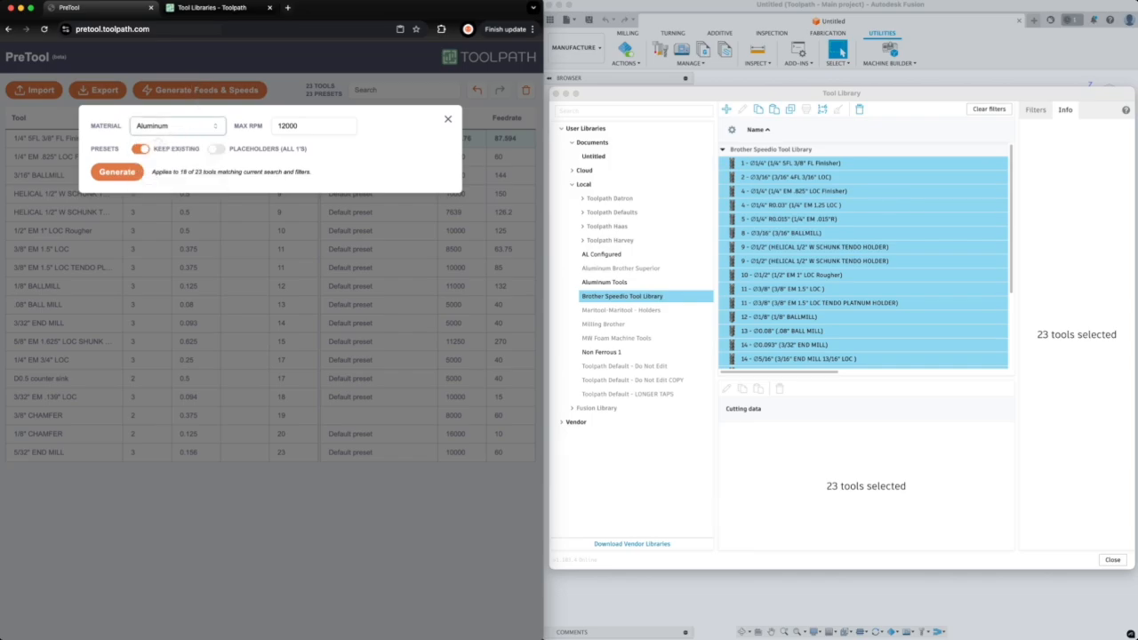
{"action": "key", "text": "Tab"}
{"action": "key", "text": "space"}
{"action": "left_click", "coordinate": [103, 171]}
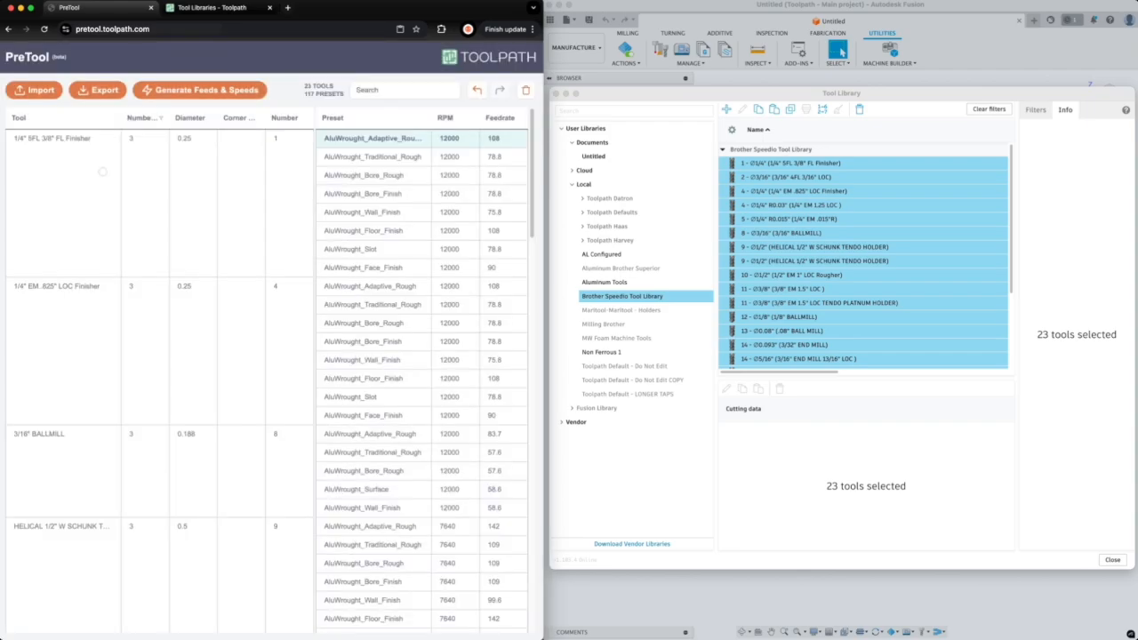
Step: Look through the generated presets and filter the tool names by the text "finish"
{"action": "scroll", "coordinate": [149, 210], "scroll_direction": "down", "scroll_amount": 5}
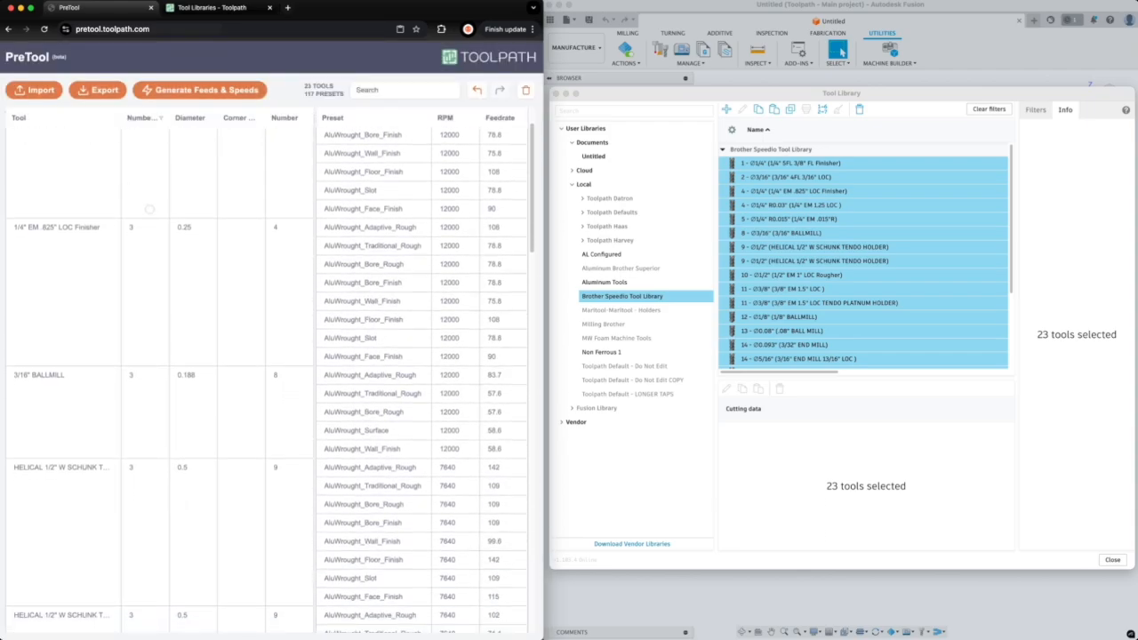
{"action": "scroll", "coordinate": [149, 210], "scroll_direction": "down", "scroll_amount": 10}
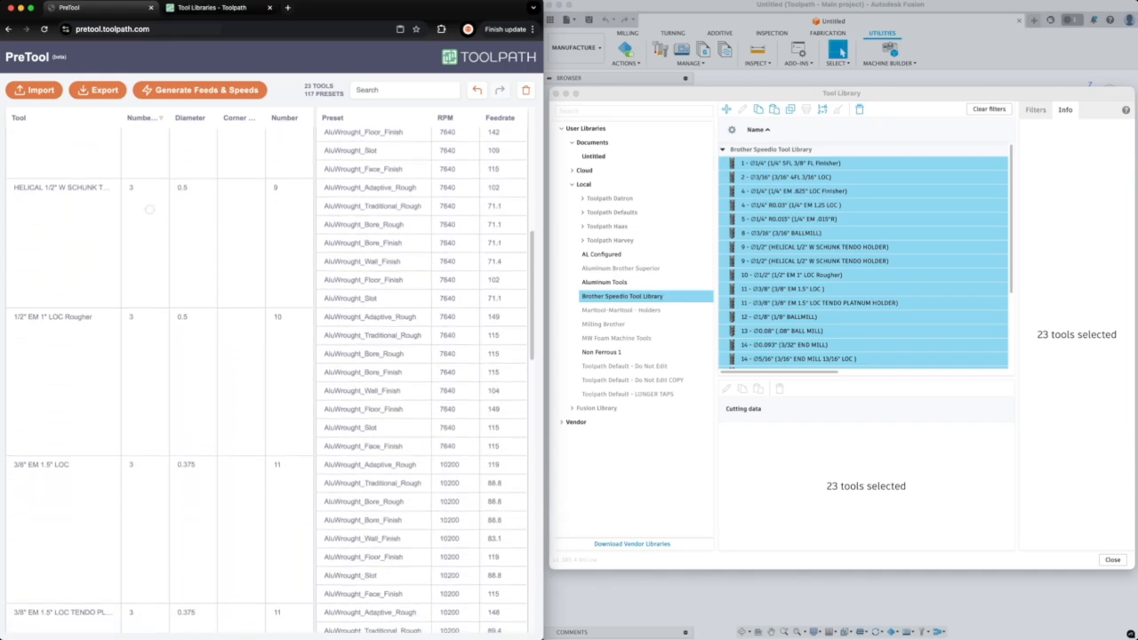
{"action": "scroll", "coordinate": [150, 210], "scroll_direction": "up", "scroll_amount": 8}
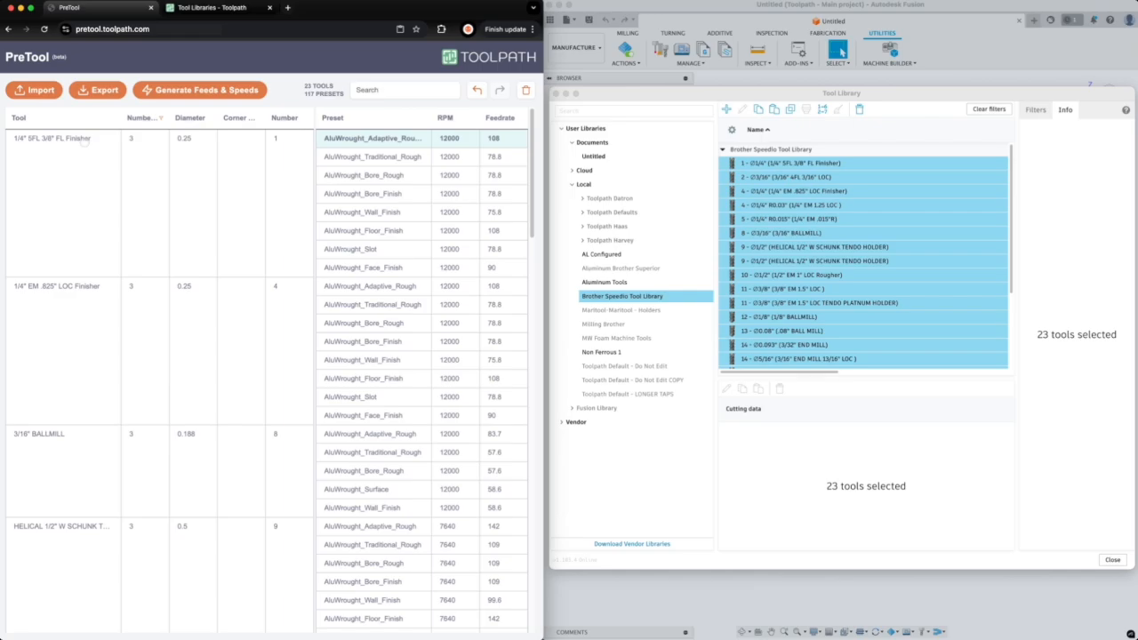
{"action": "left_click", "coordinate": [79, 120]}
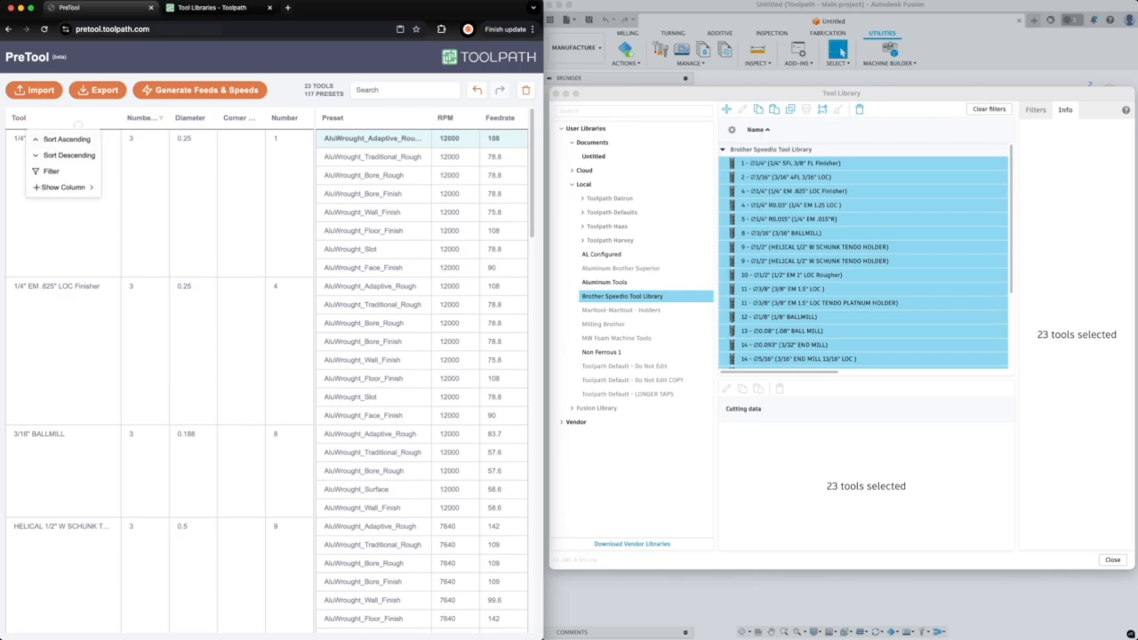
{"action": "left_click", "coordinate": [52, 171]}
{"action": "left_click", "coordinate": [100, 138]}
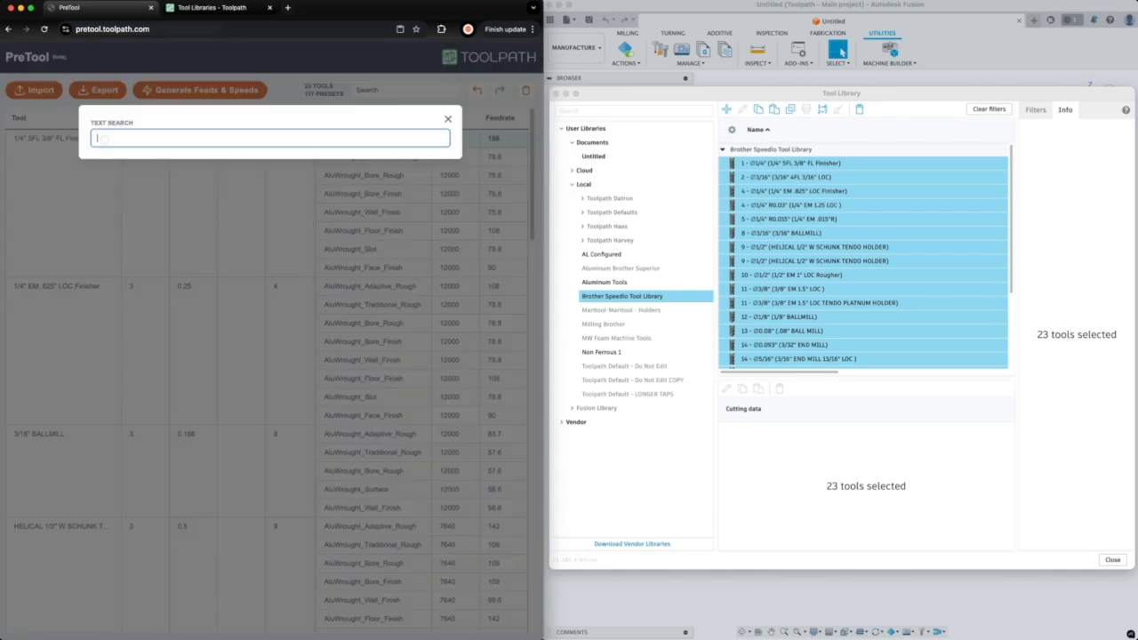
{"action": "type", "text": "finish"}
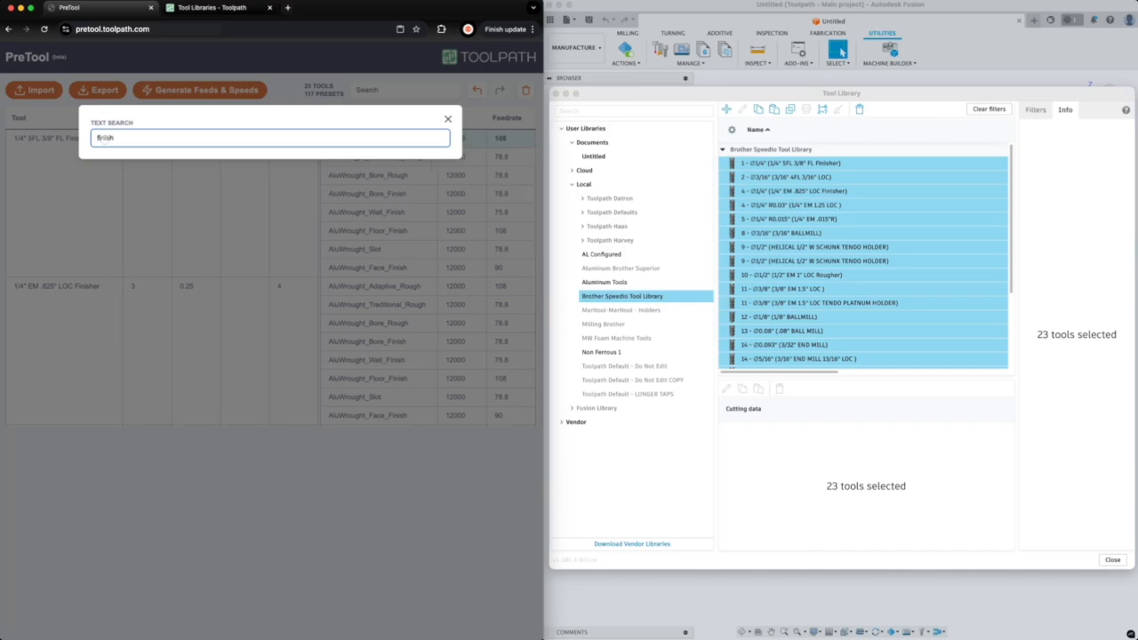
{"action": "left_click", "coordinate": [174, 225]}
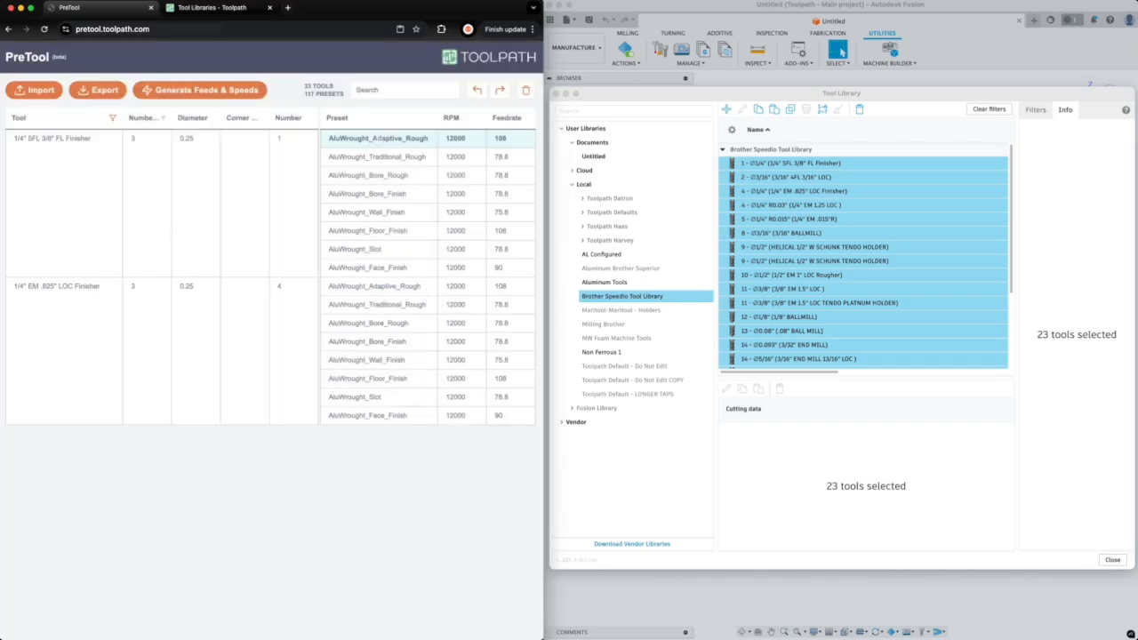
Step: Delete the Adaptive_Rough, Traditional_Rough and Bore_Rough presets from both the 1/4" 5FL 3/8" FL Finisher and the 1/4" EM .825" LOC Finisher
{"action": "left_click", "coordinate": [378, 139]}
{"action": "left_click", "coordinate": [378, 140]}
{"action": "key", "text": "Delete"}
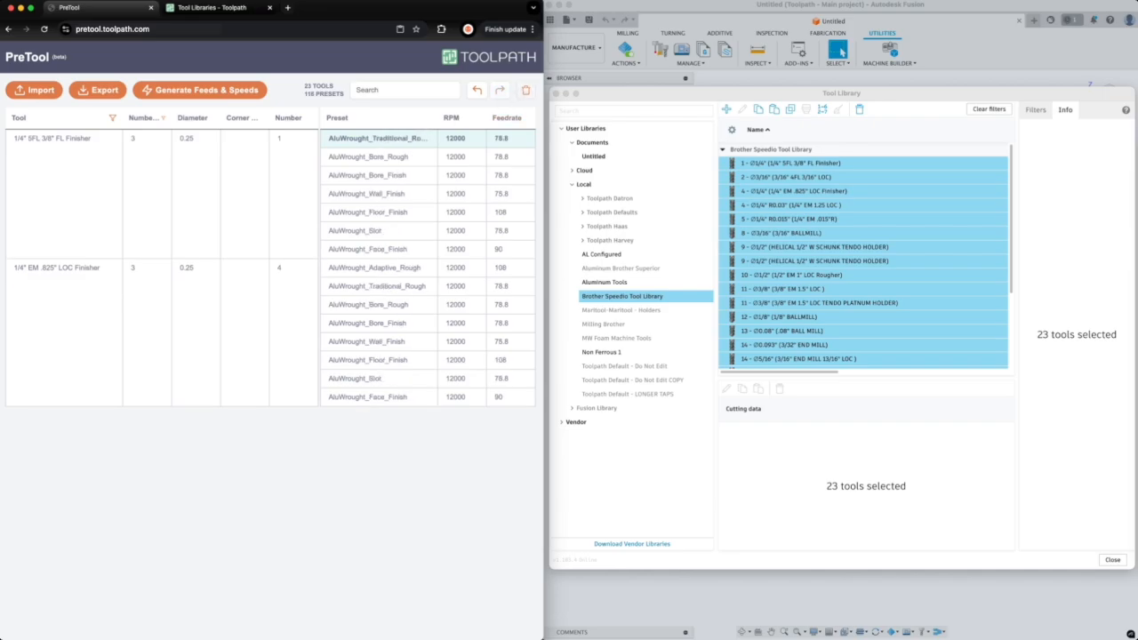
{"action": "key", "text": "Delete"}
{"action": "key", "text": "Delete"}
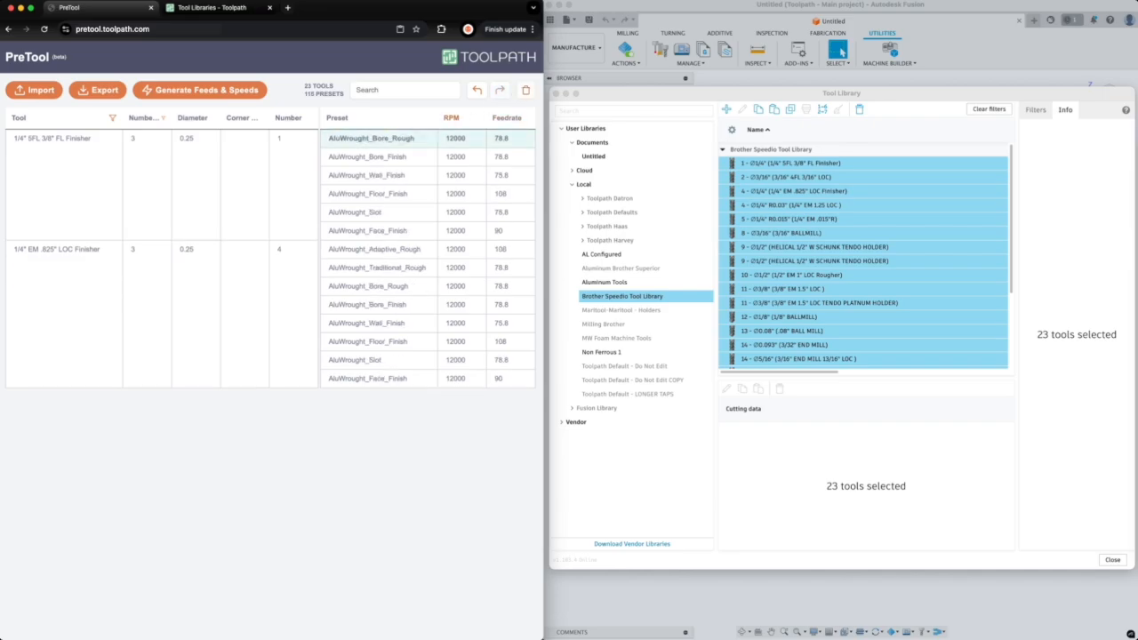
{"action": "left_click", "coordinate": [378, 231]}
{"action": "key", "text": "Delete"}
{"action": "key", "text": "Delete"}
{"action": "key", "text": "Delete"}
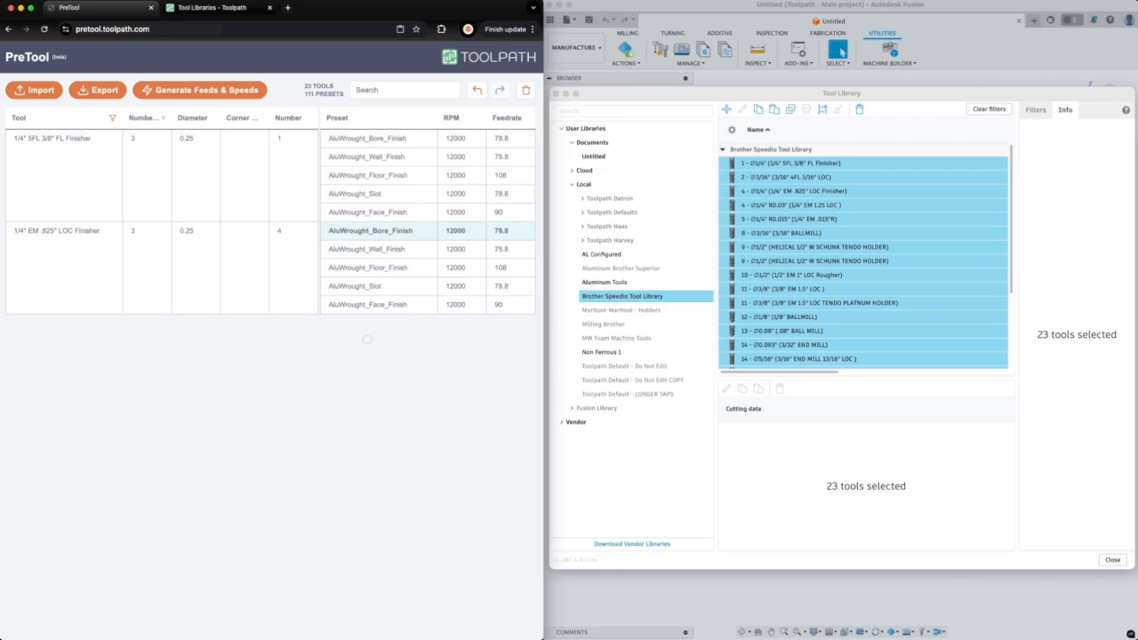
Step: Export the tool library for Autodesk Fusion as a downloaded .tools file named "Al configured"
{"action": "left_click", "coordinate": [98, 90]}
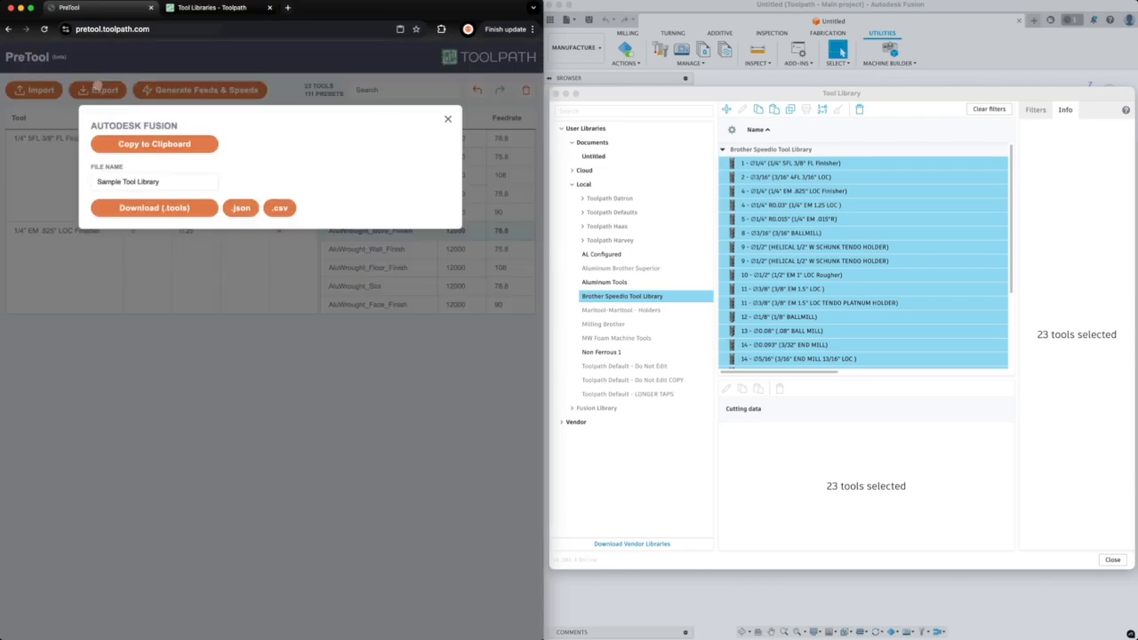
{"action": "triple_click", "coordinate": [161, 182]}
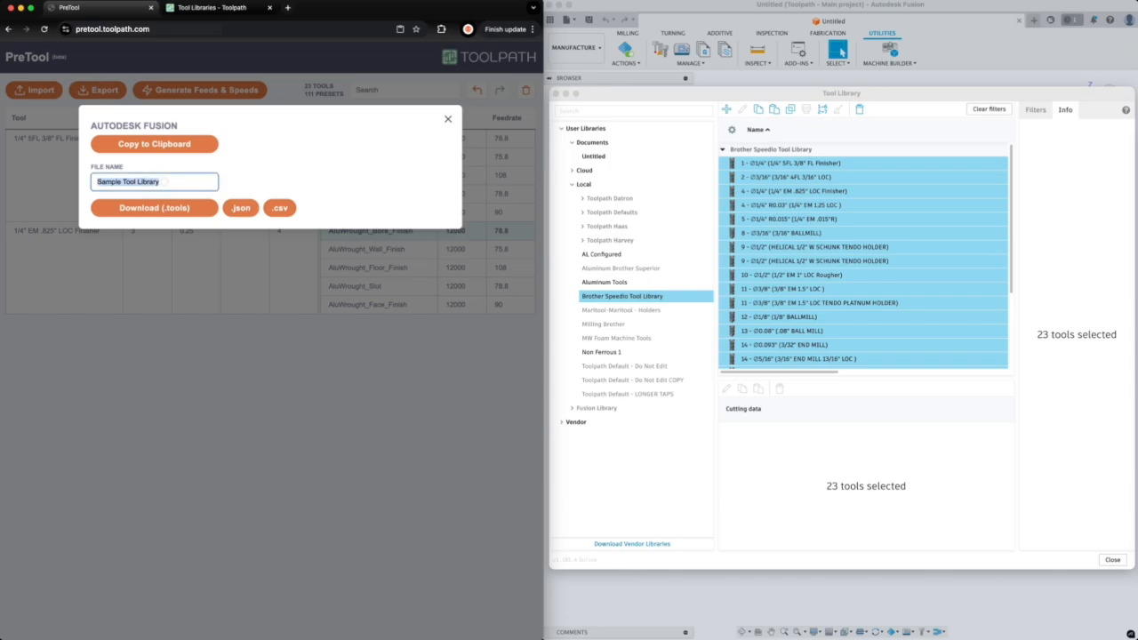
{"action": "type", "text": "Al configured"}
{"action": "left_click", "coordinate": [283, 175]}
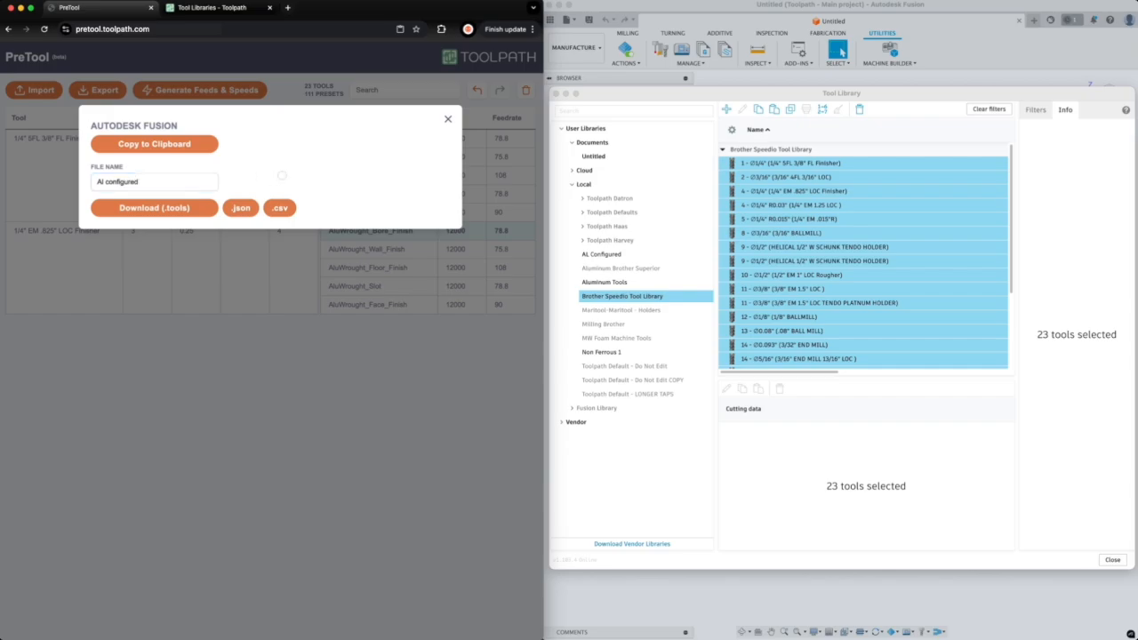
{"action": "left_click", "coordinate": [152, 207]}
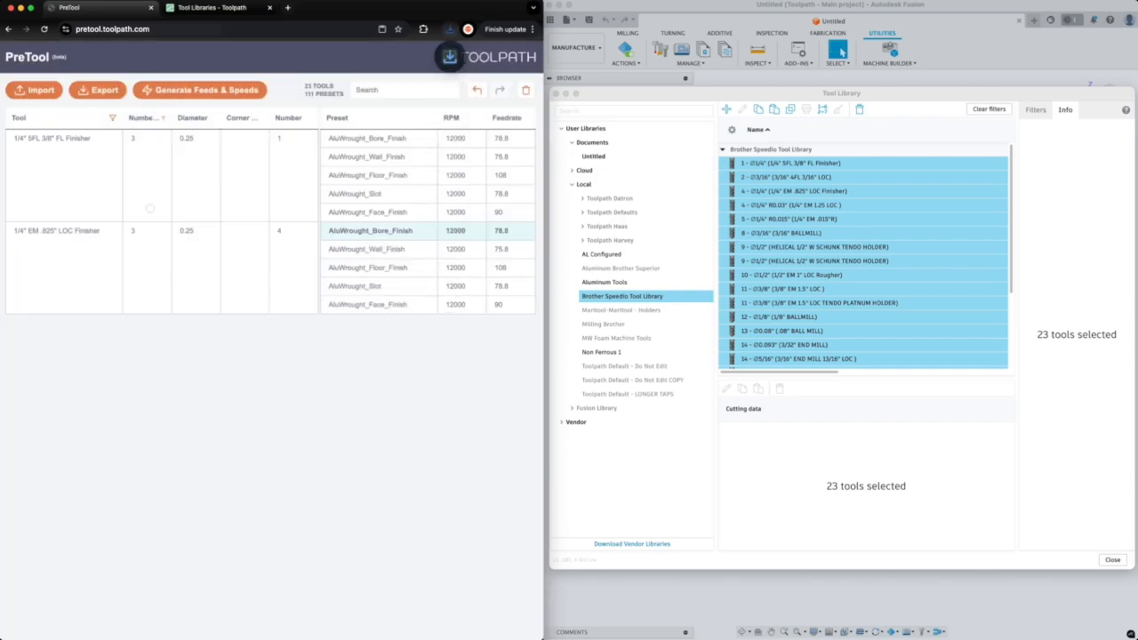